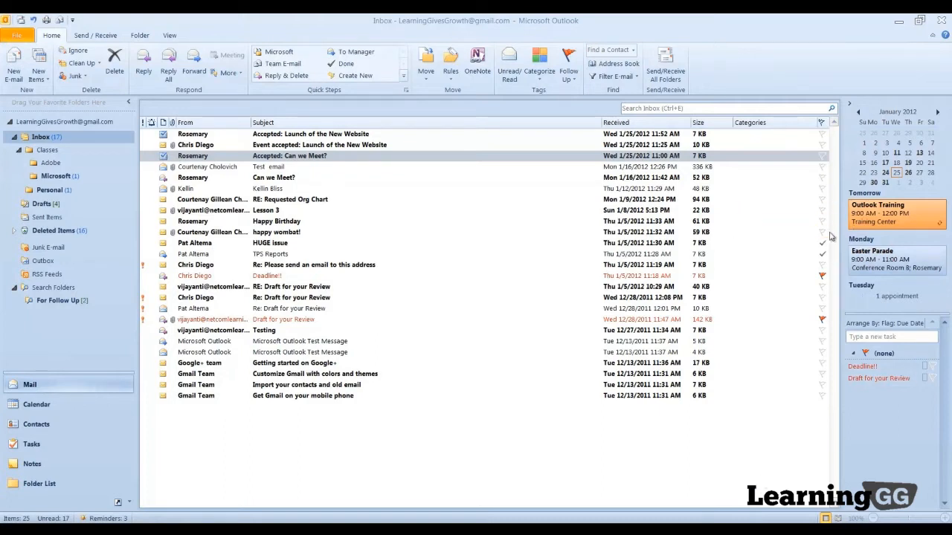
- Flag the Lesson 3 e-mail for follow-up and add a task named "Order Snacks for Friday's Meeting" to the To-Do Bar
{"action": "left_click", "coordinate": [822, 211]}
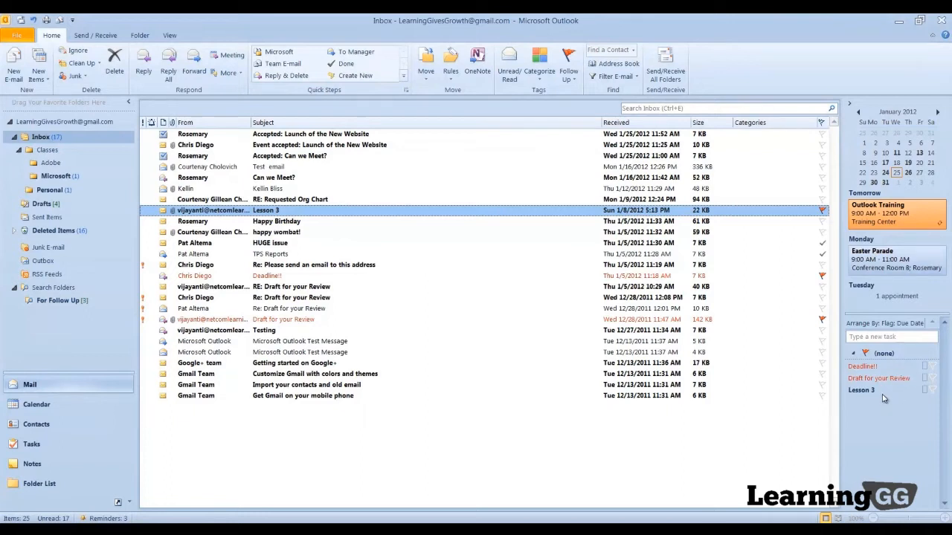
{"action": "left_click", "coordinate": [857, 338]}
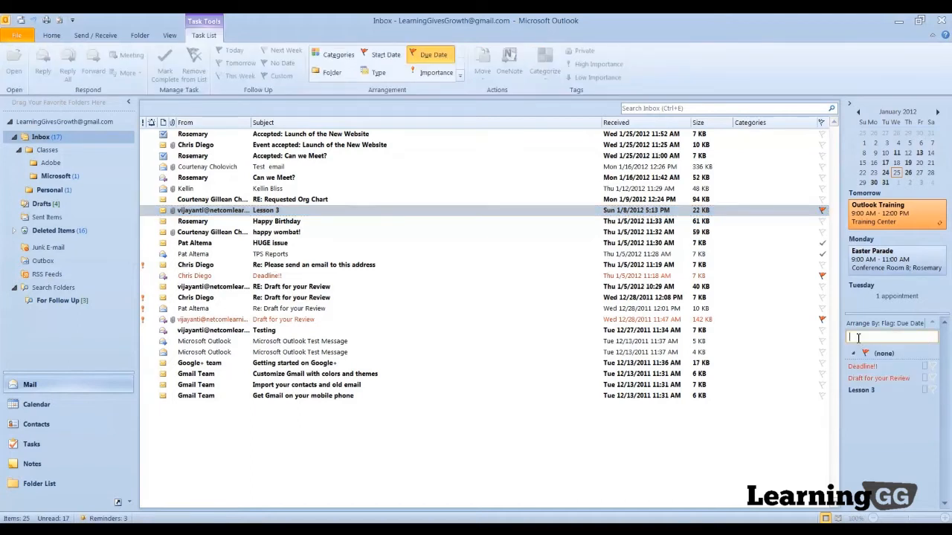
{"action": "type", "text": "Order Sn"}
{"action": "type", "text": "ack"}
{"action": "type", "text": "s for Frid"}
{"action": "type", "text": "ay's Meeting"}
{"action": "key", "text": "Return"}
{"action": "left_click", "coordinate": [890, 336]}
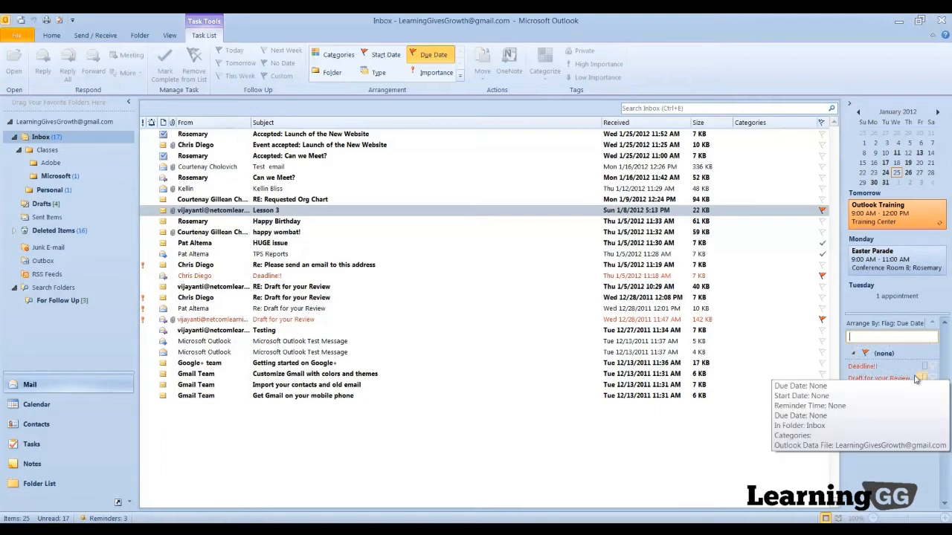
- Add a task named "Write up Bio" to the calendar's daily task list for January 25, 2012
{"action": "left_click", "coordinate": [96, 405]}
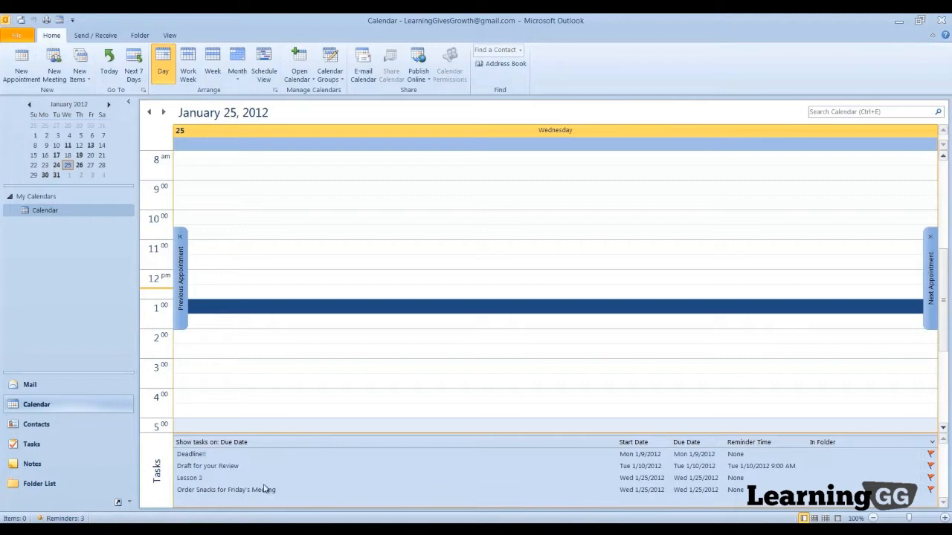
{"action": "left_click", "coordinate": [190, 503]}
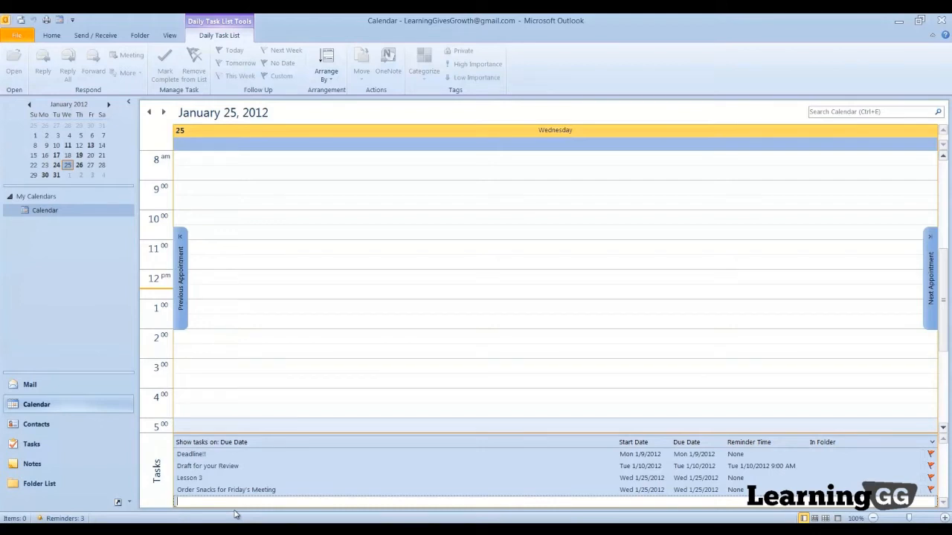
{"action": "type", "text": "Write up Bio"}
{"action": "key", "text": "Return"}
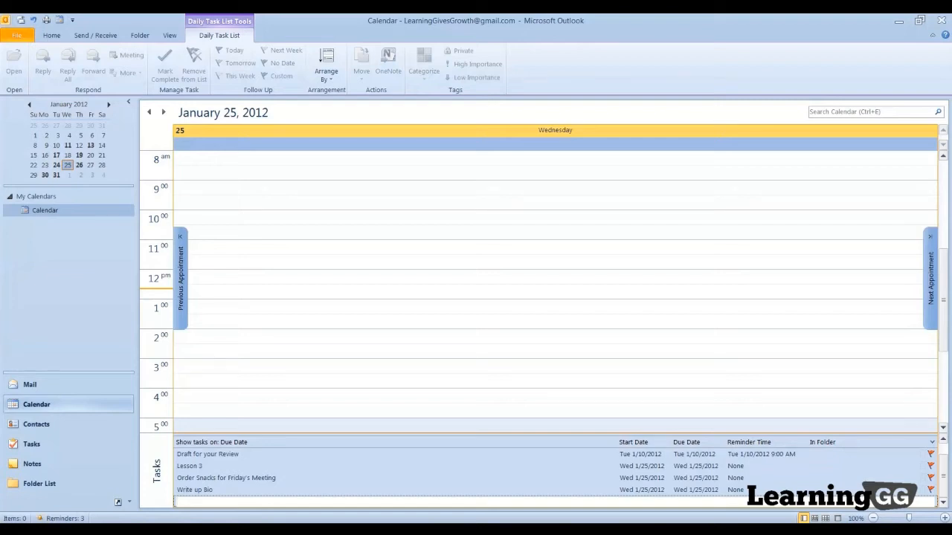
- Create a new task in the Tasks view with the subject "Plan a Valentines Dinner"
{"action": "left_click", "coordinate": [59, 448]}
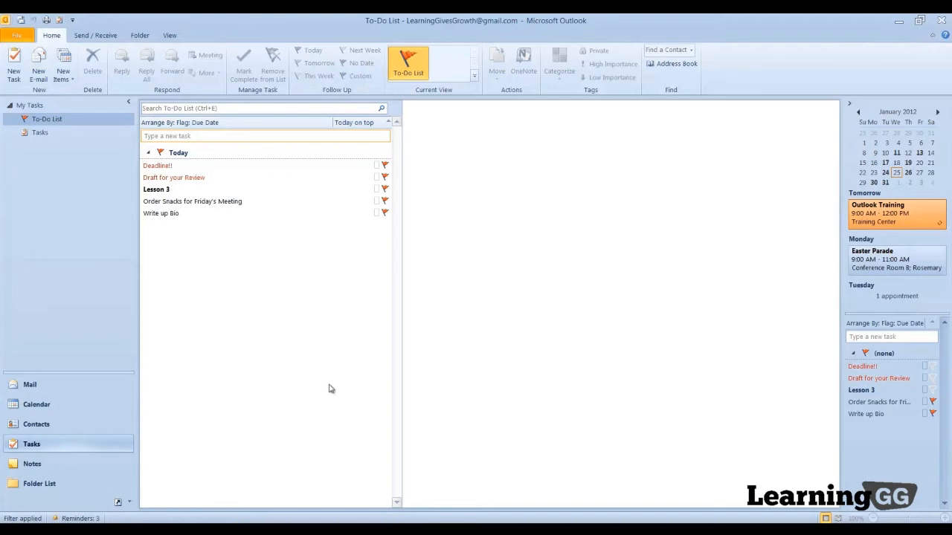
{"action": "left_click", "coordinate": [15, 74]}
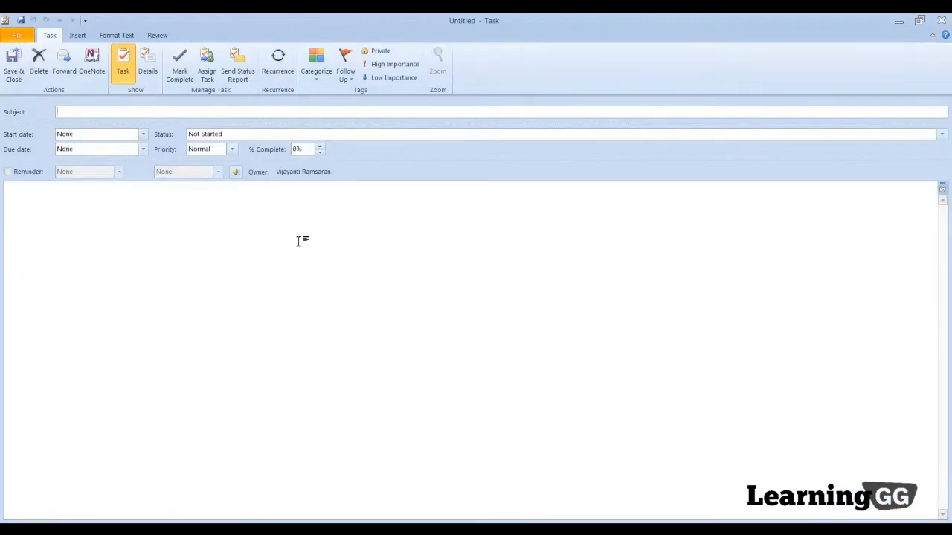
{"action": "type", "text": "Plan a Valentines Dinner"}
- Set the task's due date to Fri 2/3/2012 and its priority to High
{"action": "left_click", "coordinate": [143, 149]}
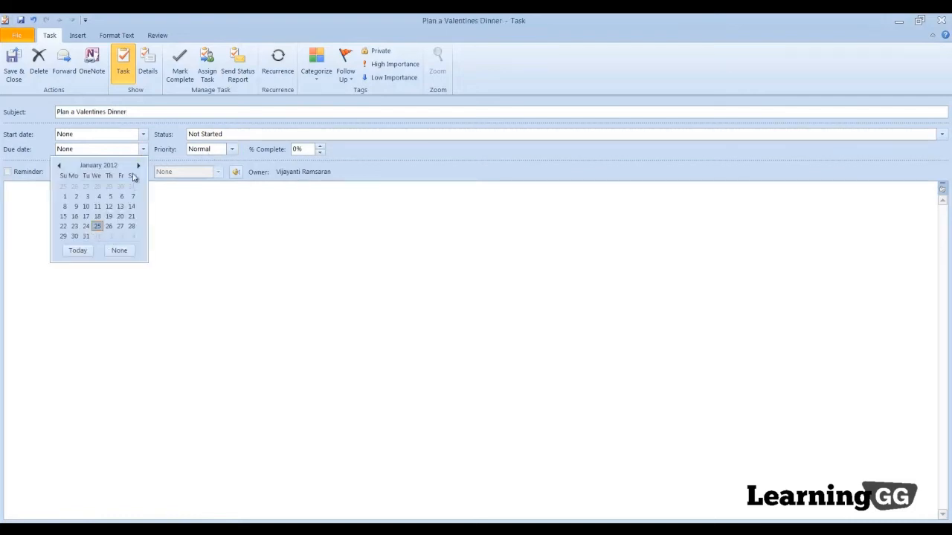
{"action": "left_click", "coordinate": [138, 166]}
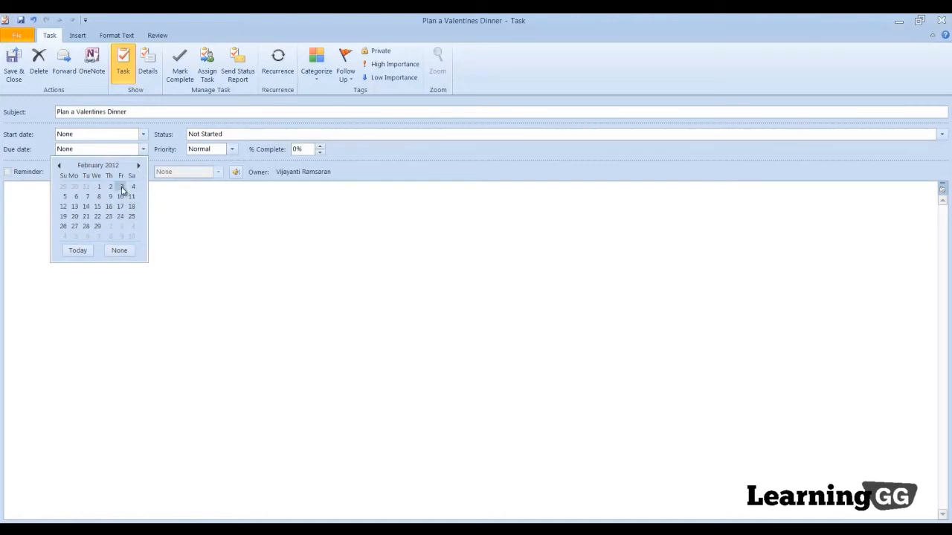
{"action": "left_click", "coordinate": [121, 186]}
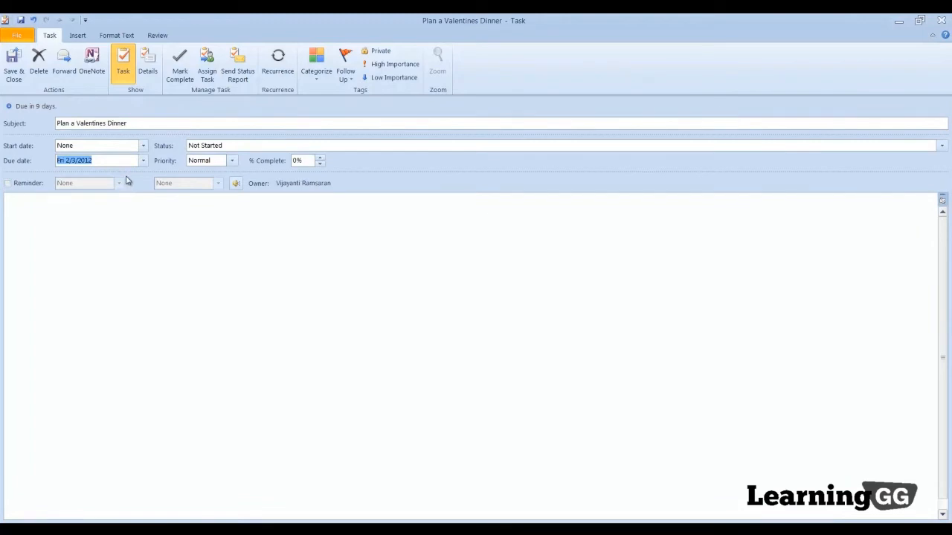
{"action": "left_click", "coordinate": [231, 160]}
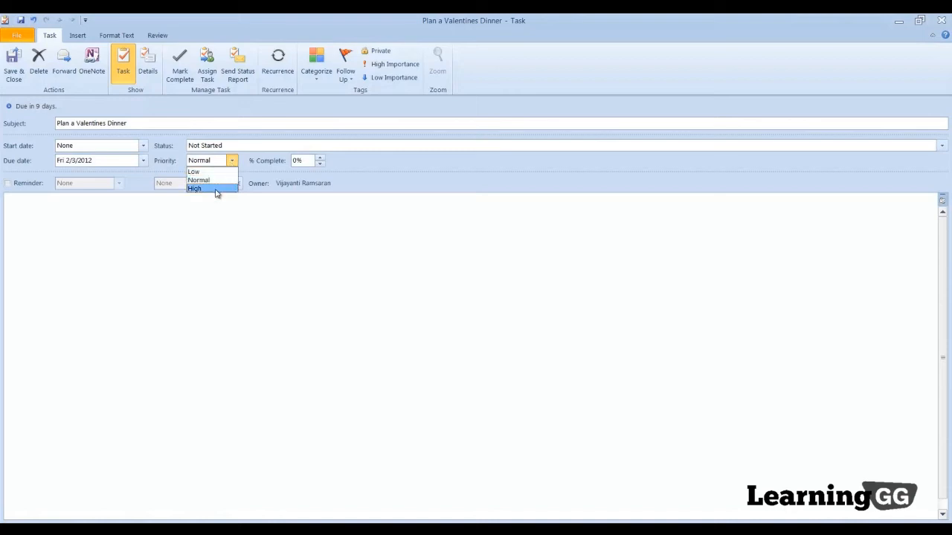
{"action": "left_click", "coordinate": [216, 189]}
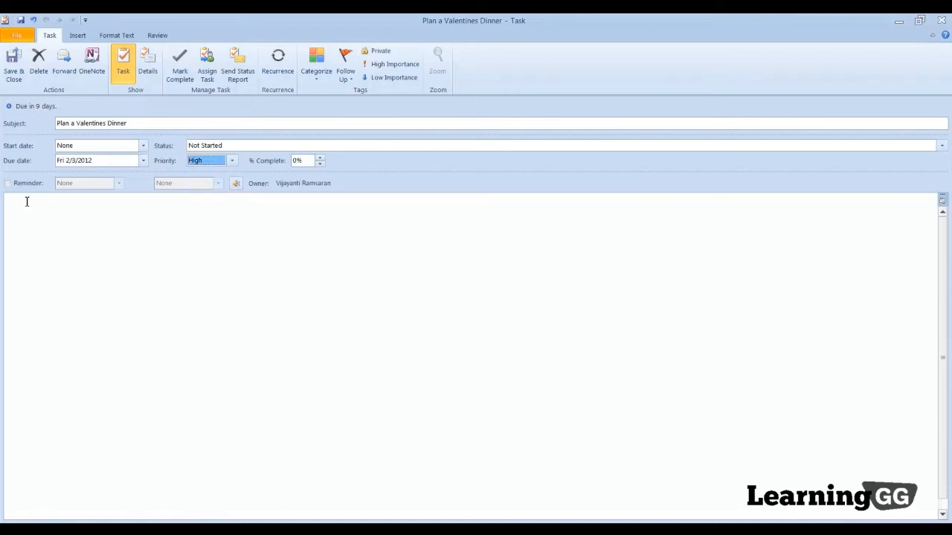
- Turn on the task's reminder and set it to Mon 1/30/2012 at 9:00 AM
{"action": "left_click", "coordinate": [8, 183]}
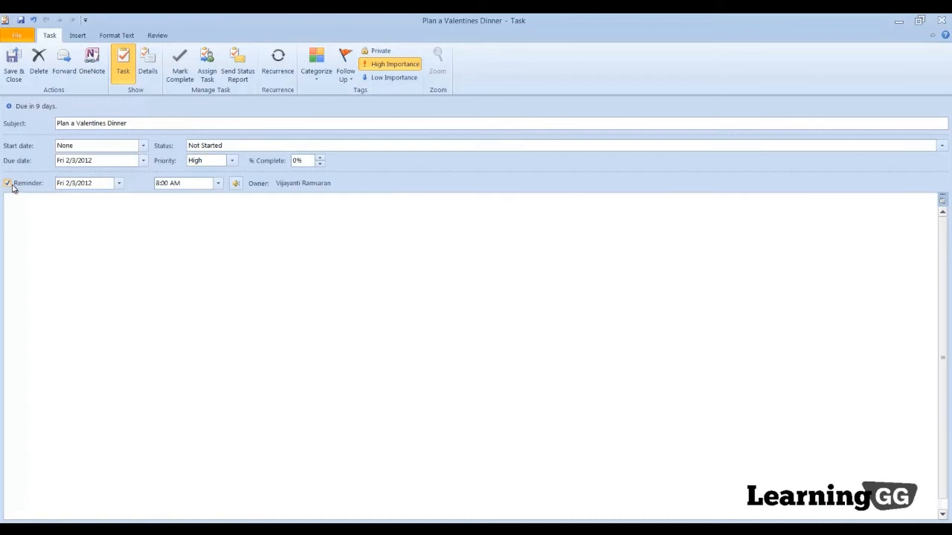
{"action": "left_click", "coordinate": [9, 184]}
{"action": "left_click", "coordinate": [9, 184]}
{"action": "left_click", "coordinate": [119, 183]}
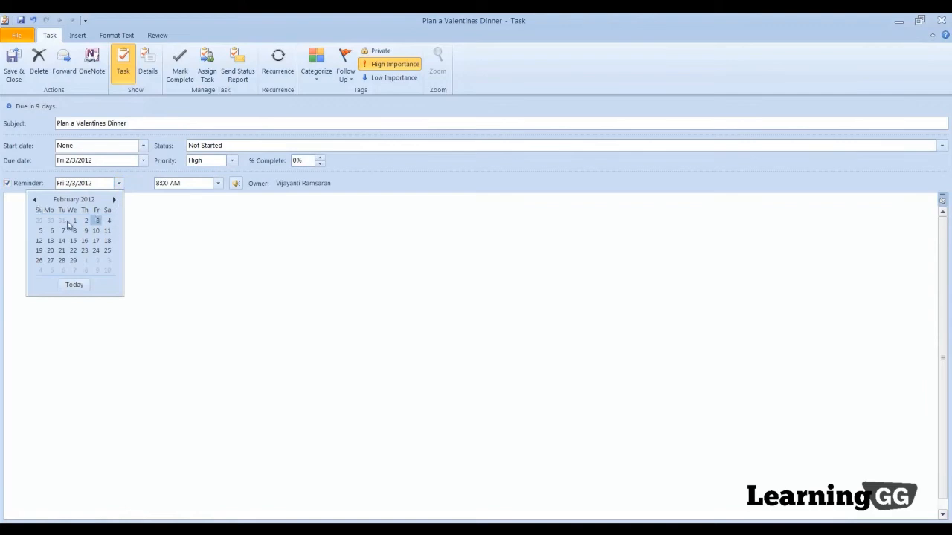
{"action": "left_click", "coordinate": [34, 200]}
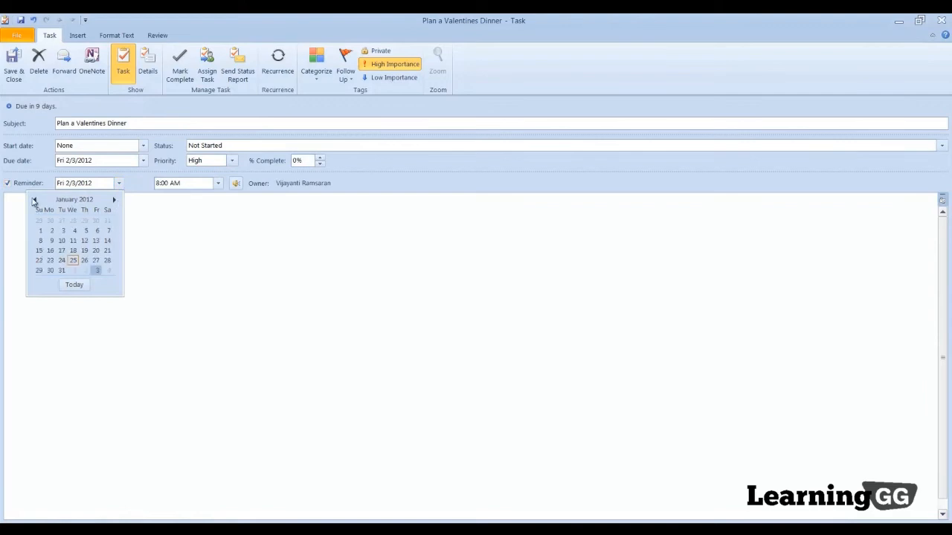
{"action": "left_click", "coordinate": [51, 272]}
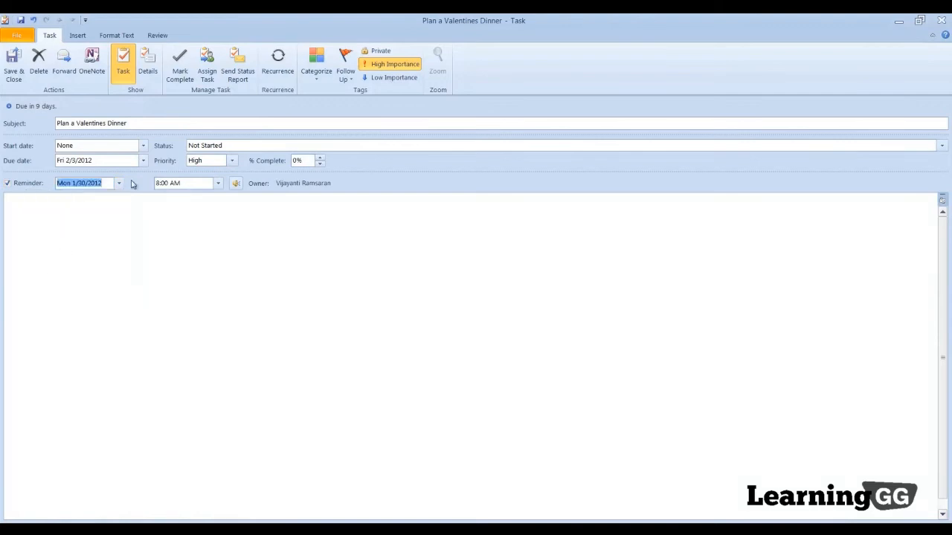
{"action": "left_click", "coordinate": [218, 184]}
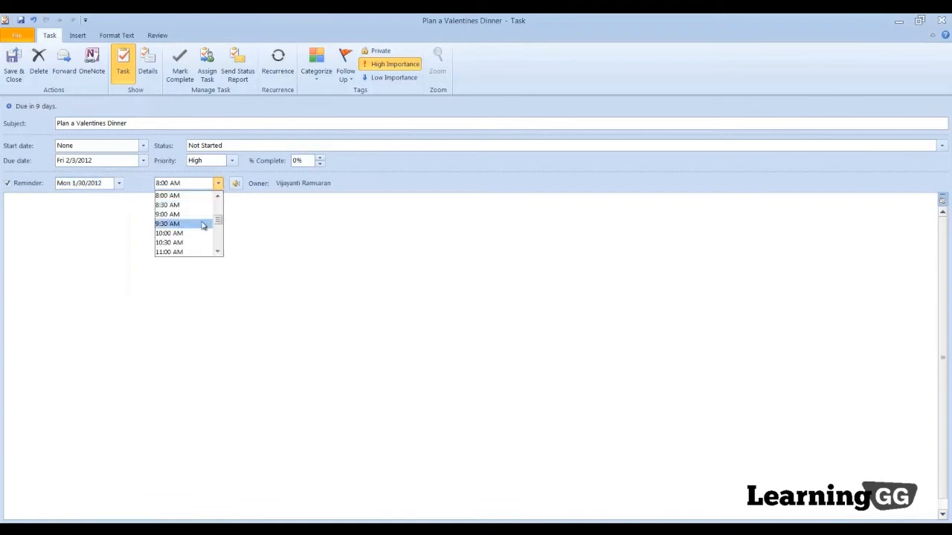
{"action": "left_click", "coordinate": [198, 214]}
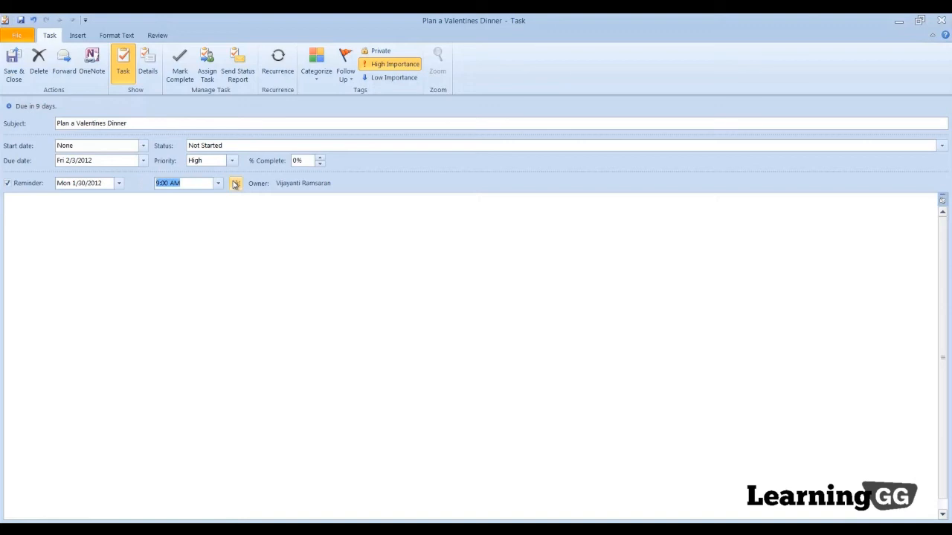
- Enter the note "Send out invitations asap!" in the task body, then save and close the task
{"action": "left_click", "coordinate": [246, 342]}
{"action": "type", "text": "Send out in"}
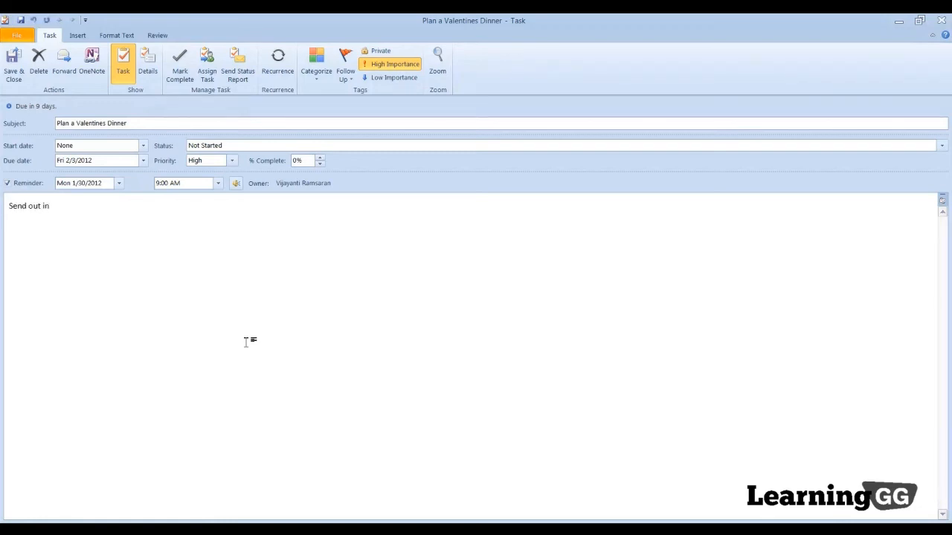
{"action": "type", "text": "vitations asap!"}
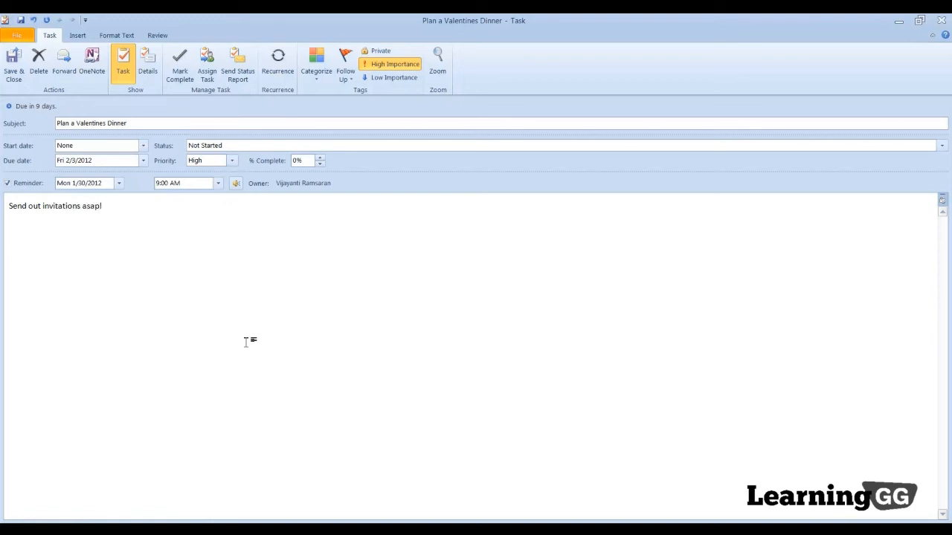
{"action": "left_click", "coordinate": [15, 60]}
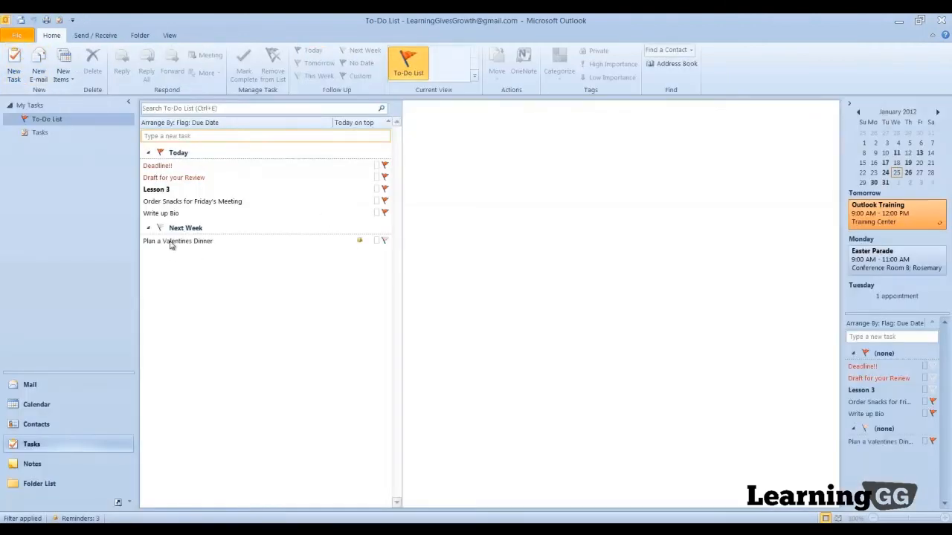
{"action": "mouse_move", "coordinate": [195, 248]}
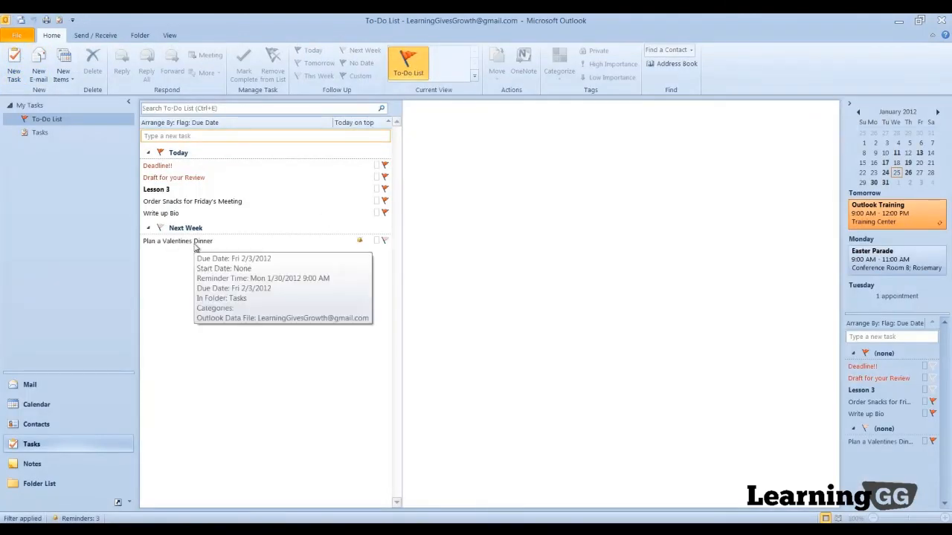